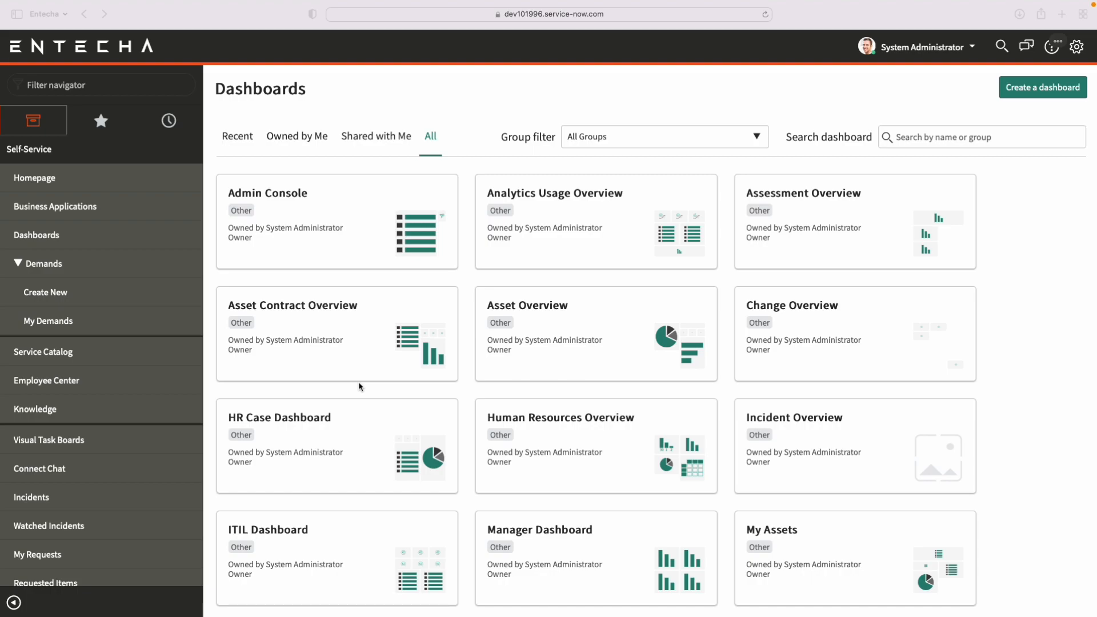
# Filter the navigator for "reports" and open the View / Run list of reports
pyautogui.click(77, 87)
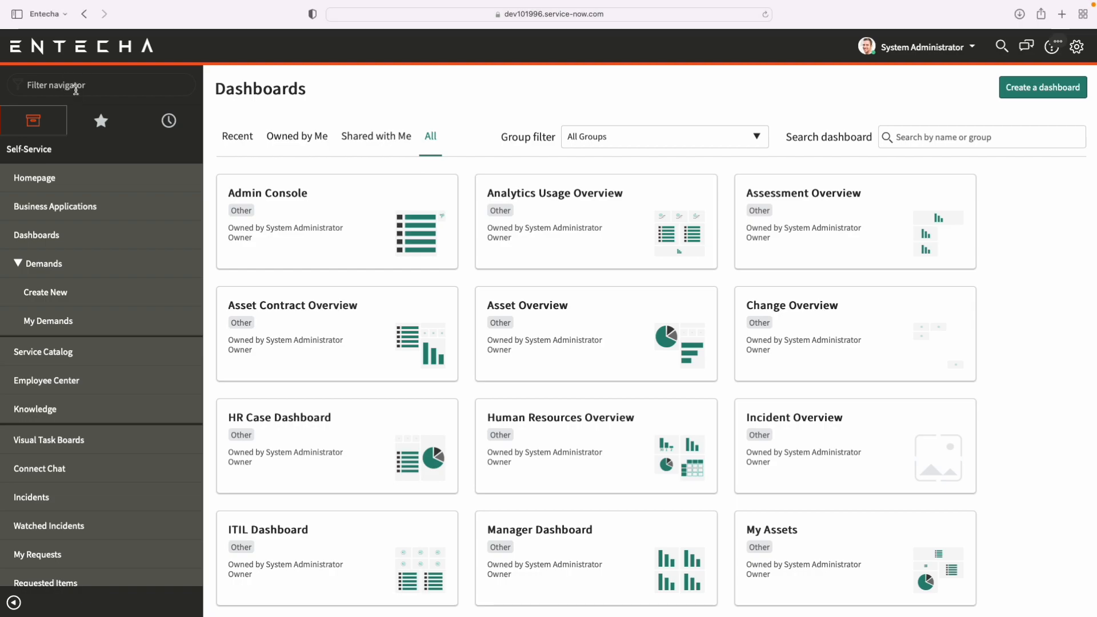
pyautogui.write('reports')
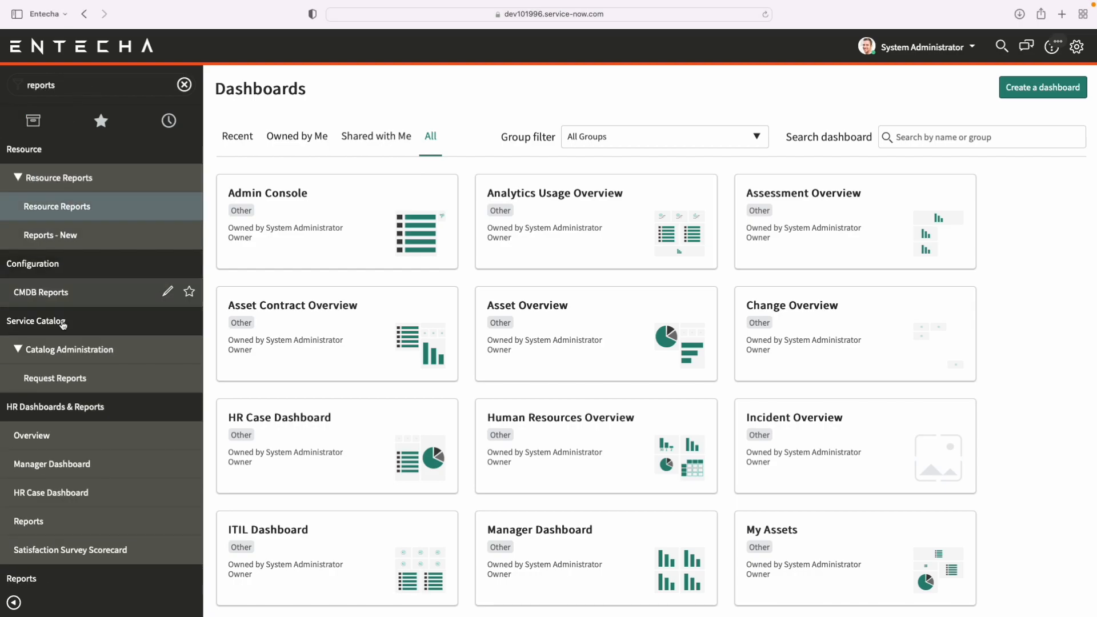
pyautogui.scroll(-1, 108, 420)
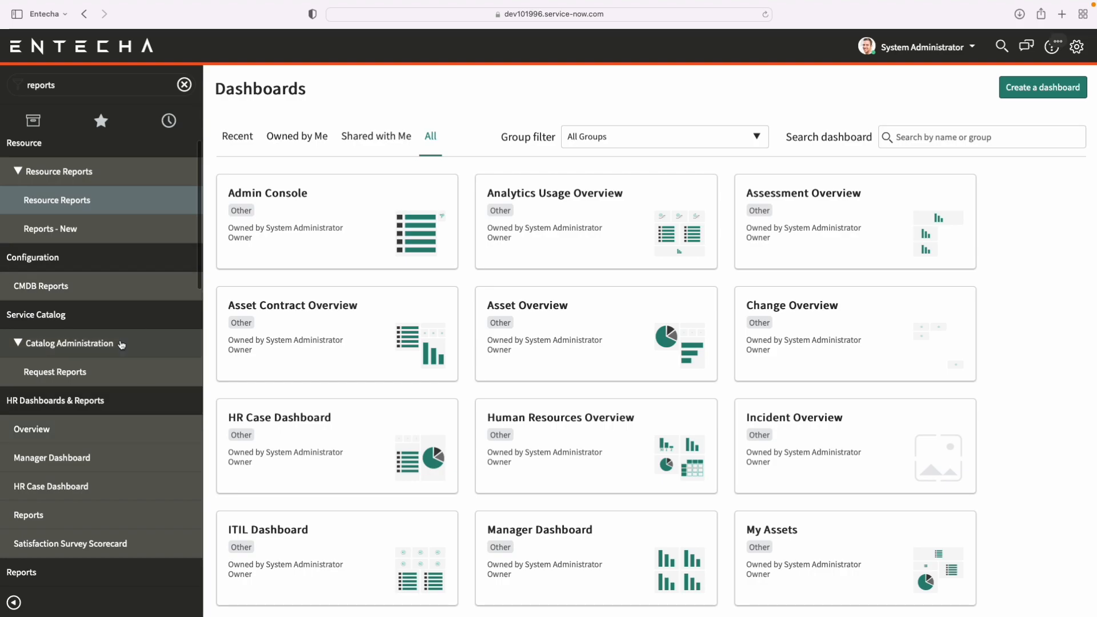
pyautogui.scroll(-5, 122, 345)
pyautogui.scroll(-5, 122, 344)
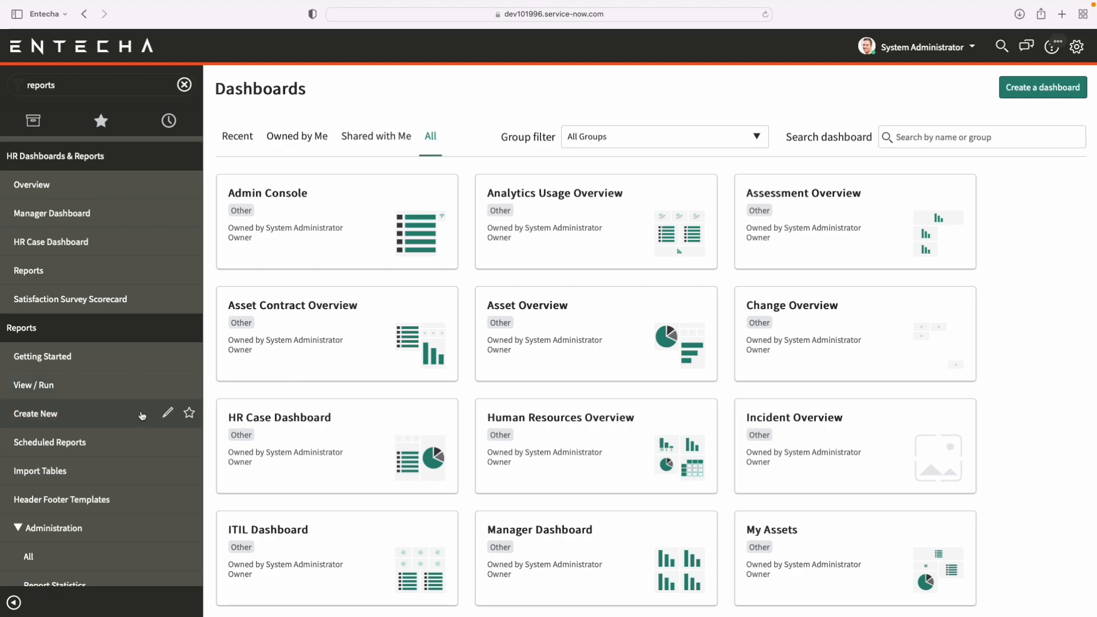
pyautogui.scroll(1, 63, 394)
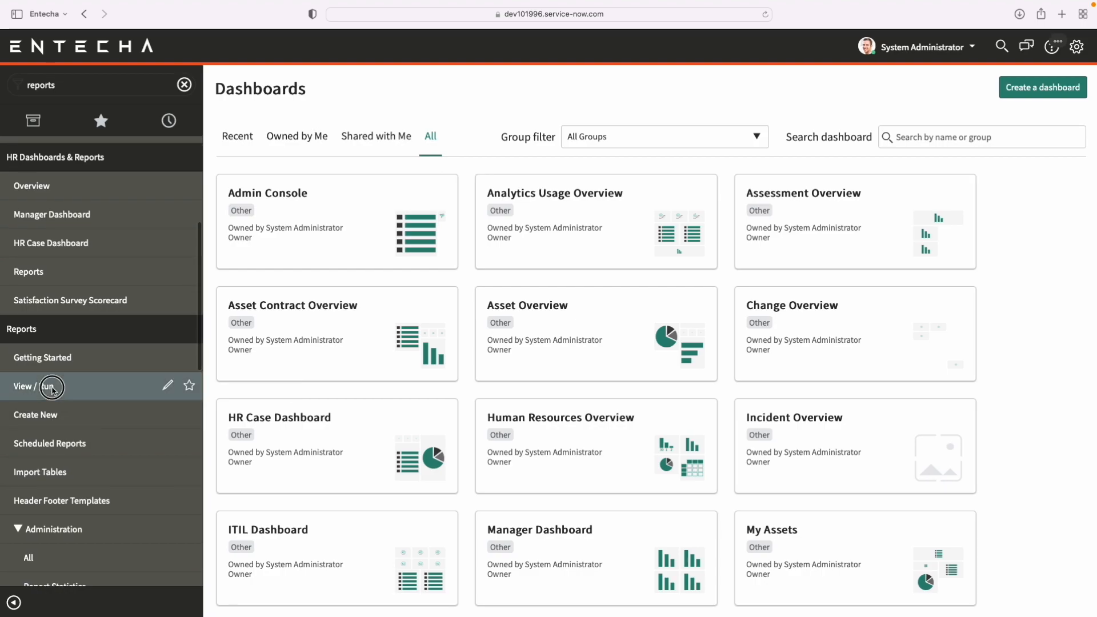
pyautogui.click(60, 389)
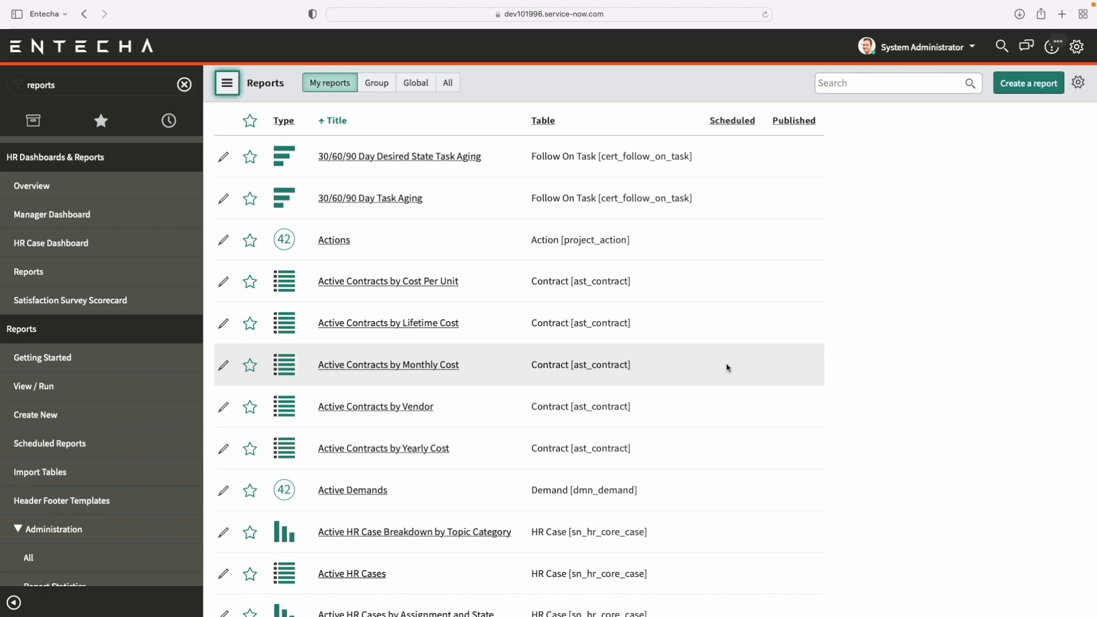
# Start creating a new report and set its source type to Table
pyautogui.scroll(-6, 727, 368)
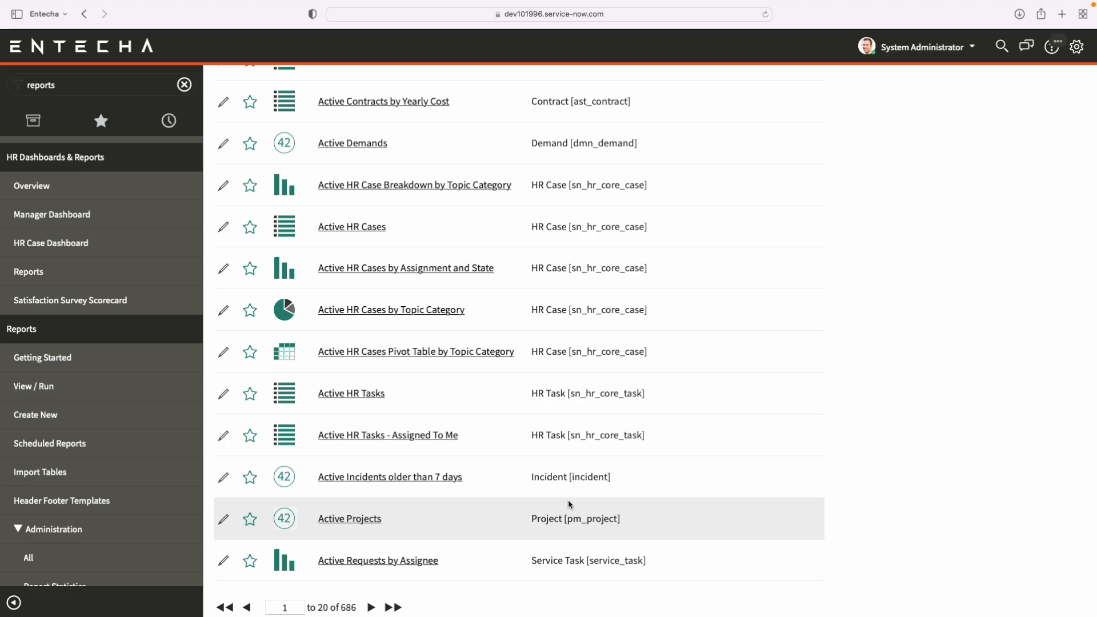
pyautogui.scroll(6, 807, 255)
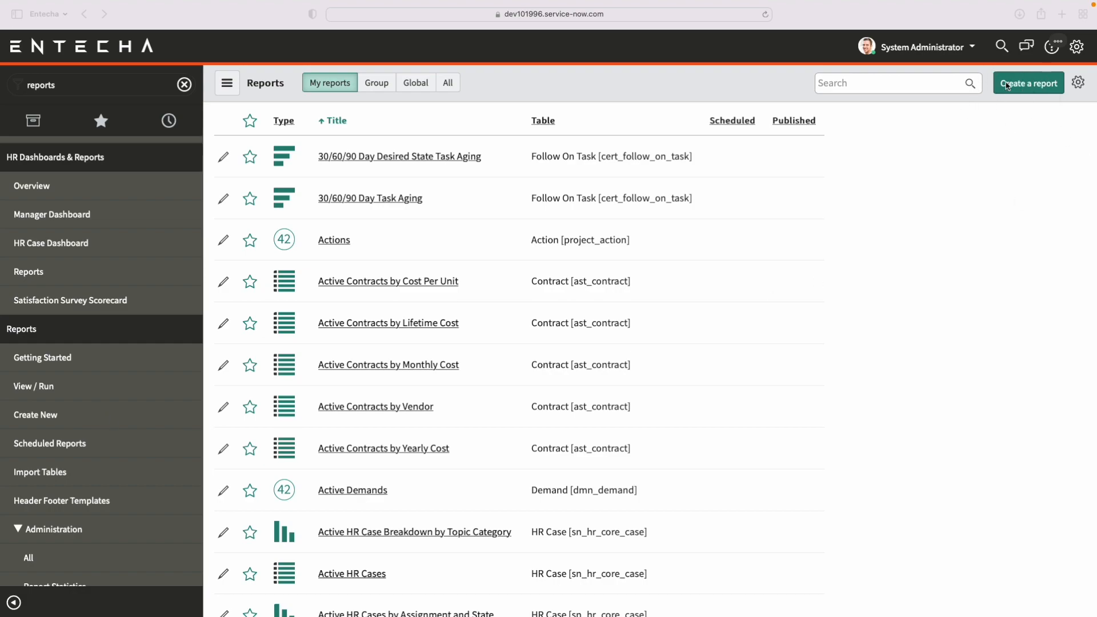
pyautogui.click(1034, 92)
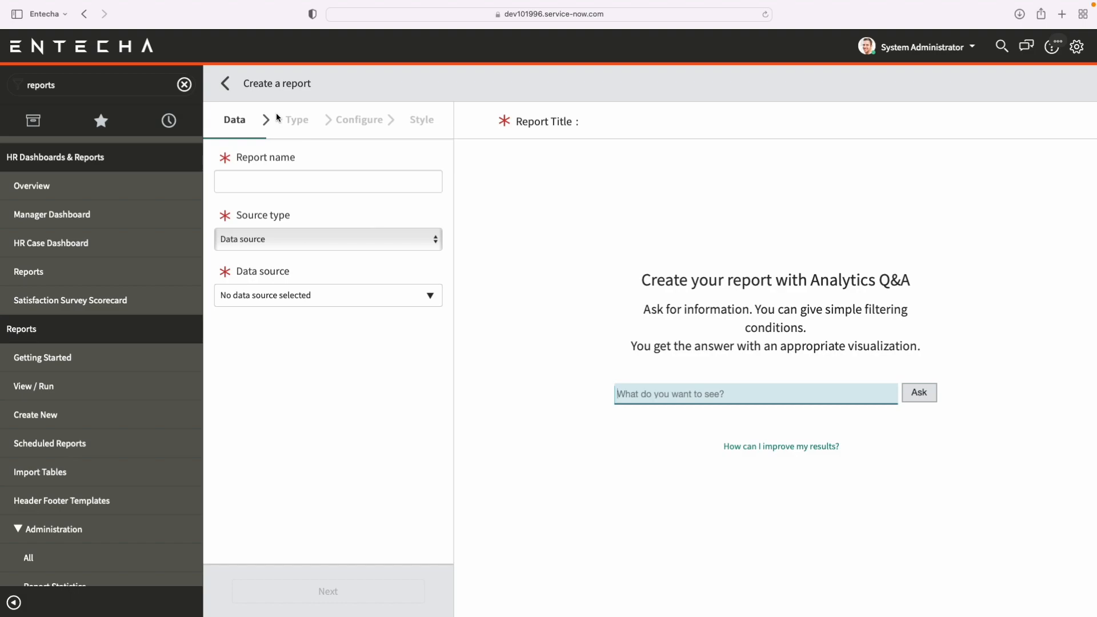
pyautogui.click(311, 177)
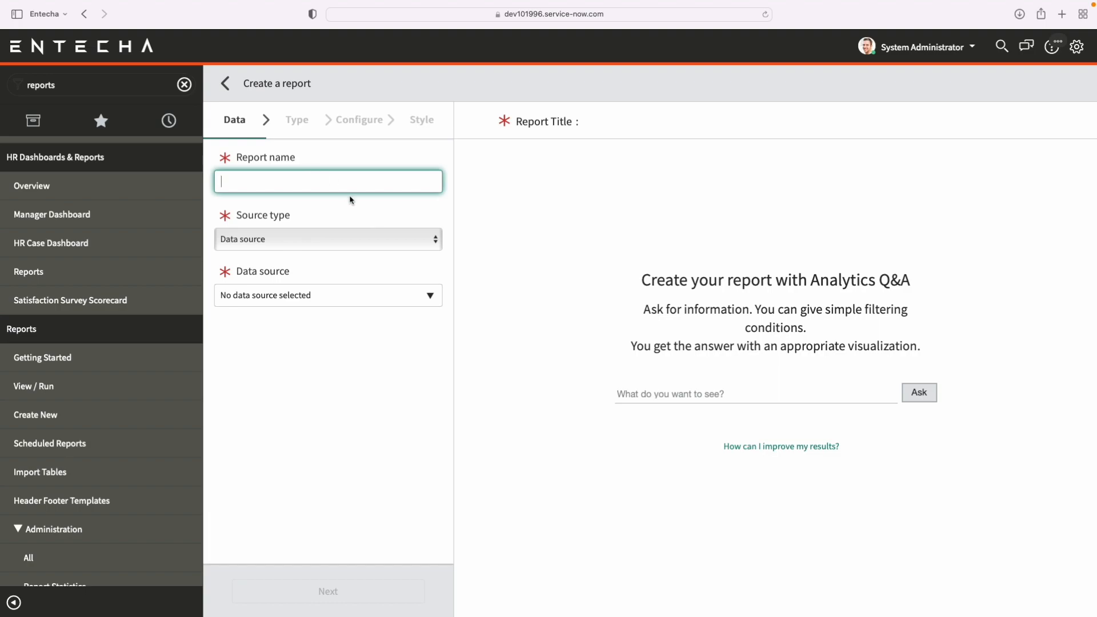
pyautogui.click(311, 239)
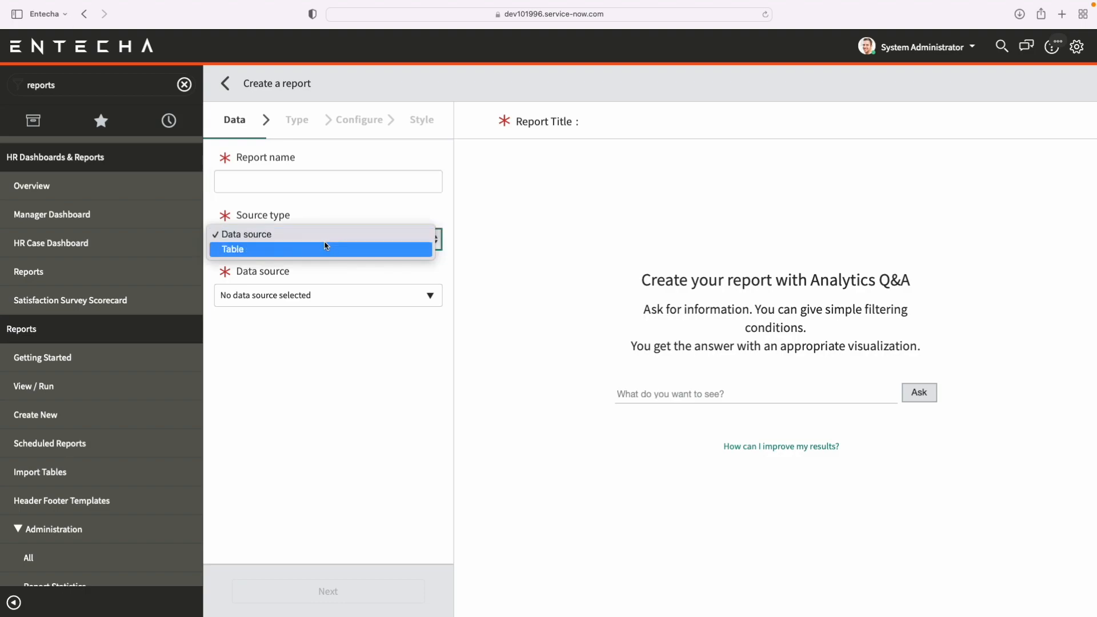
pyautogui.click(317, 249)
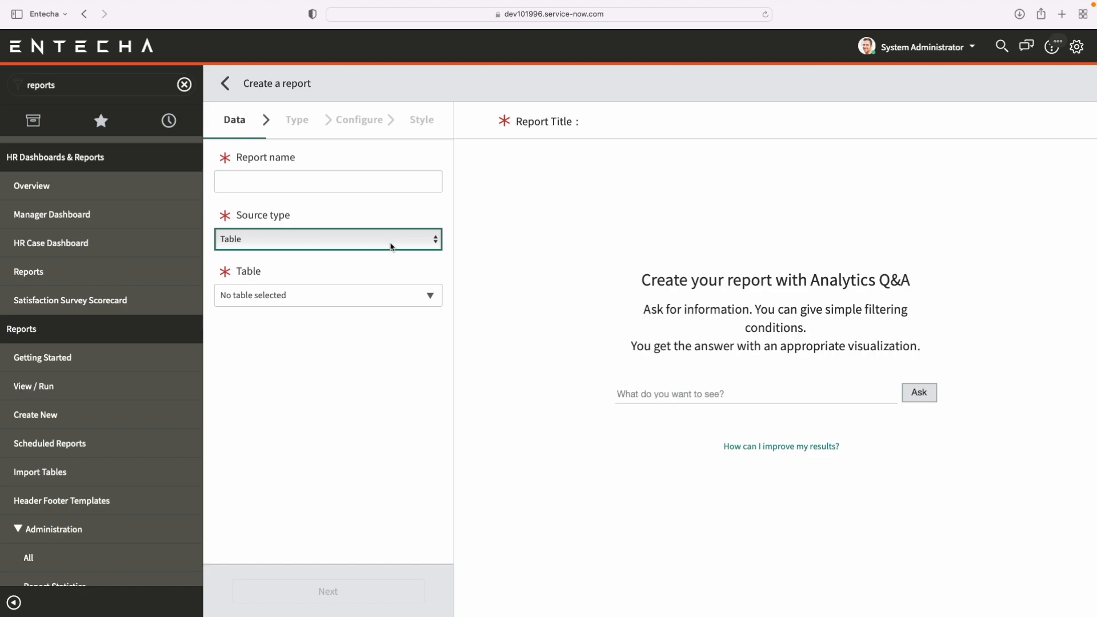
# Filter the navigator for "hr profile" and view the HR Profiles list in a separate browser tab
pyautogui.click(184, 87)
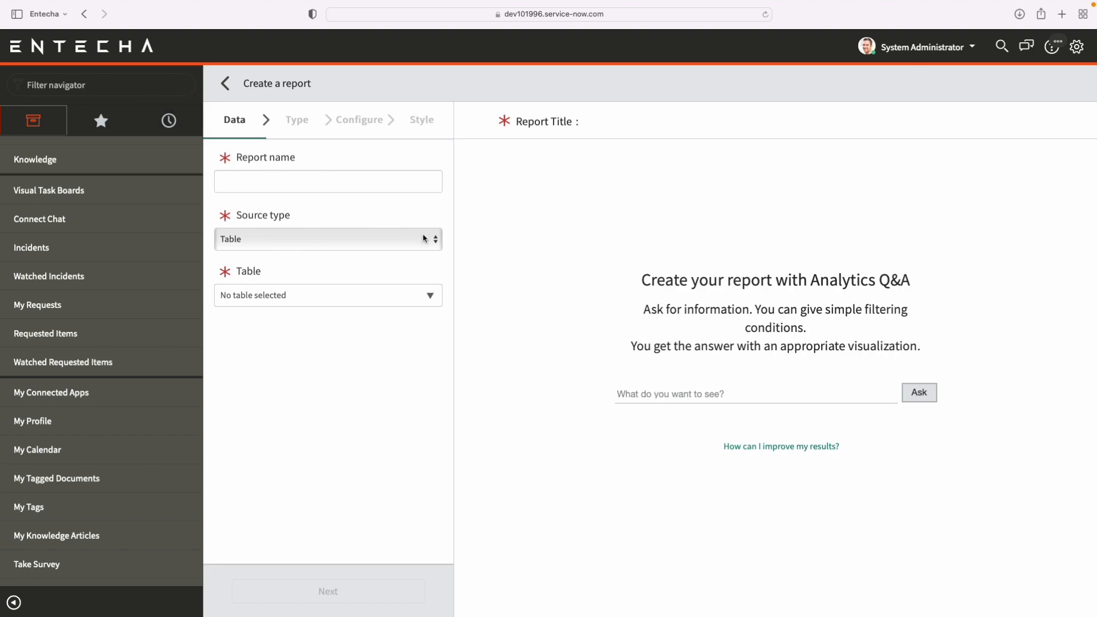
pyautogui.write('hr profile')
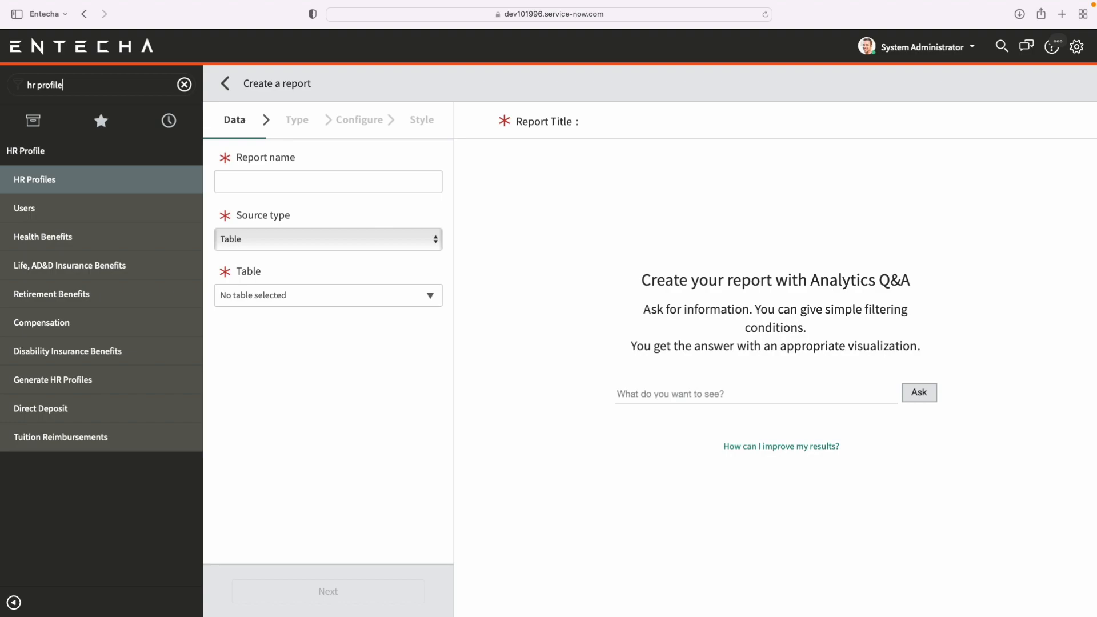
pyautogui.keyDown('super'); pyautogui.click(85, 186); pyautogui.keyUp('super')
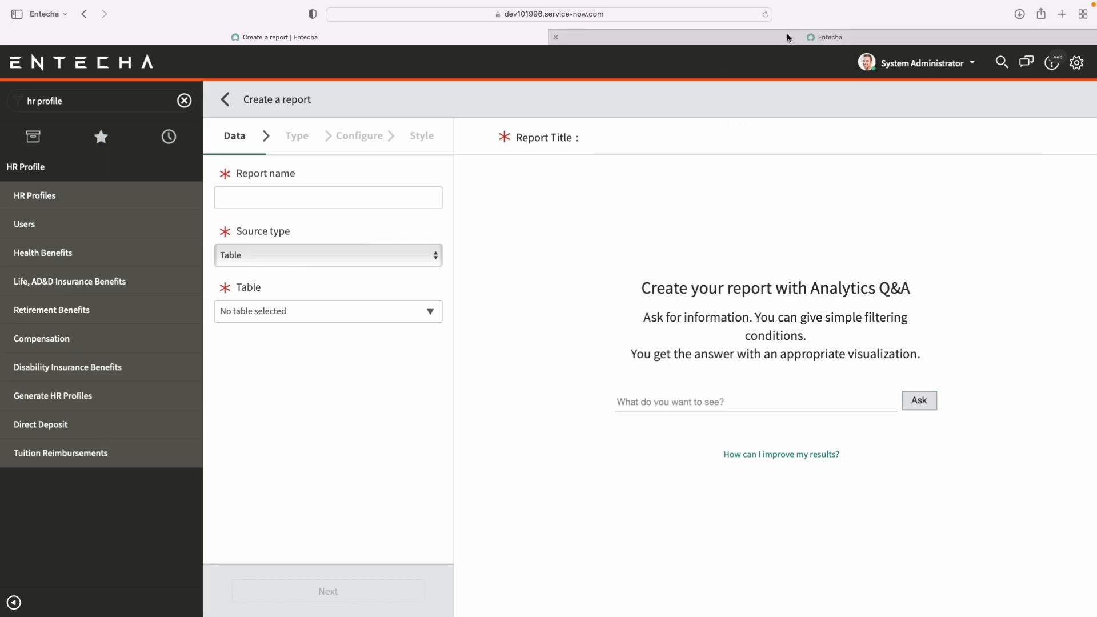
pyautogui.click(787, 33)
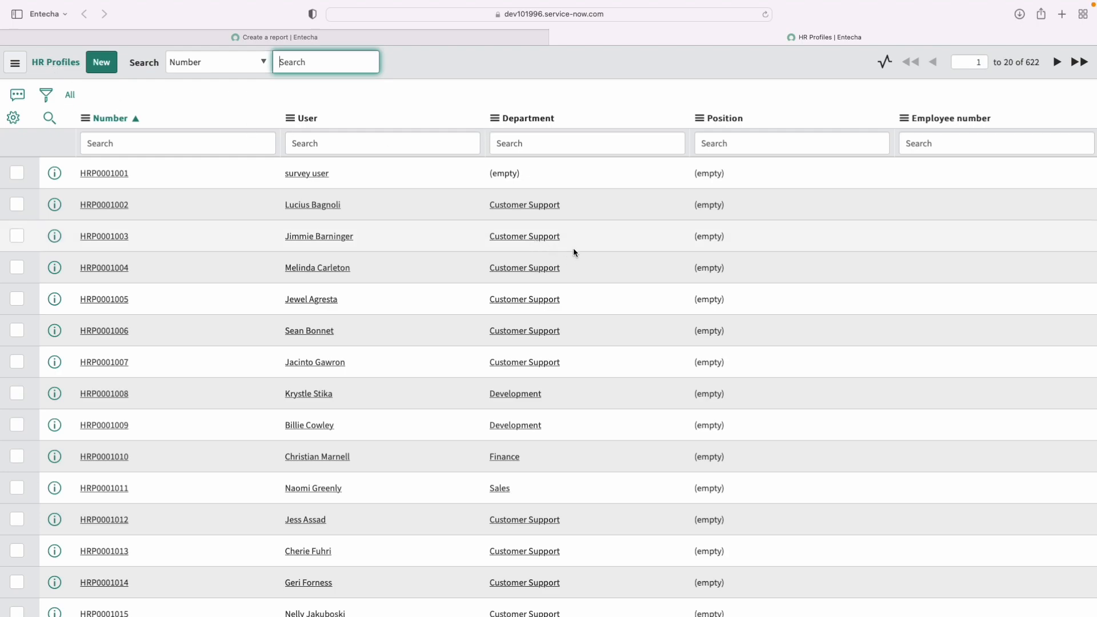
pyautogui.press('super+Tab')
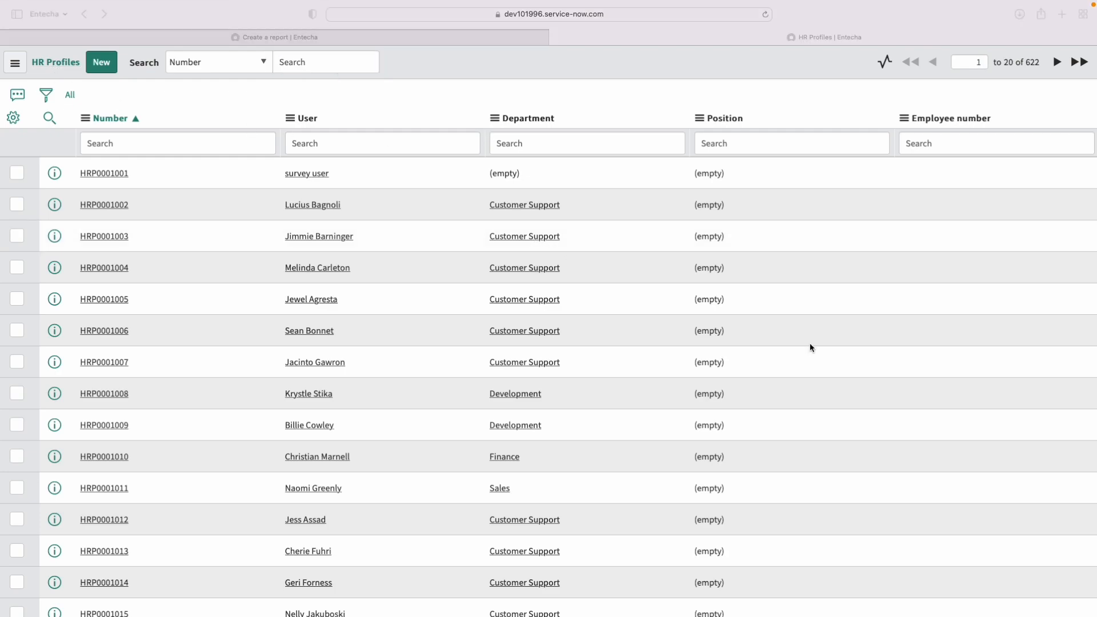
# Return to the report being created and name it "Department Breakdown"
pyautogui.click(478, 40)
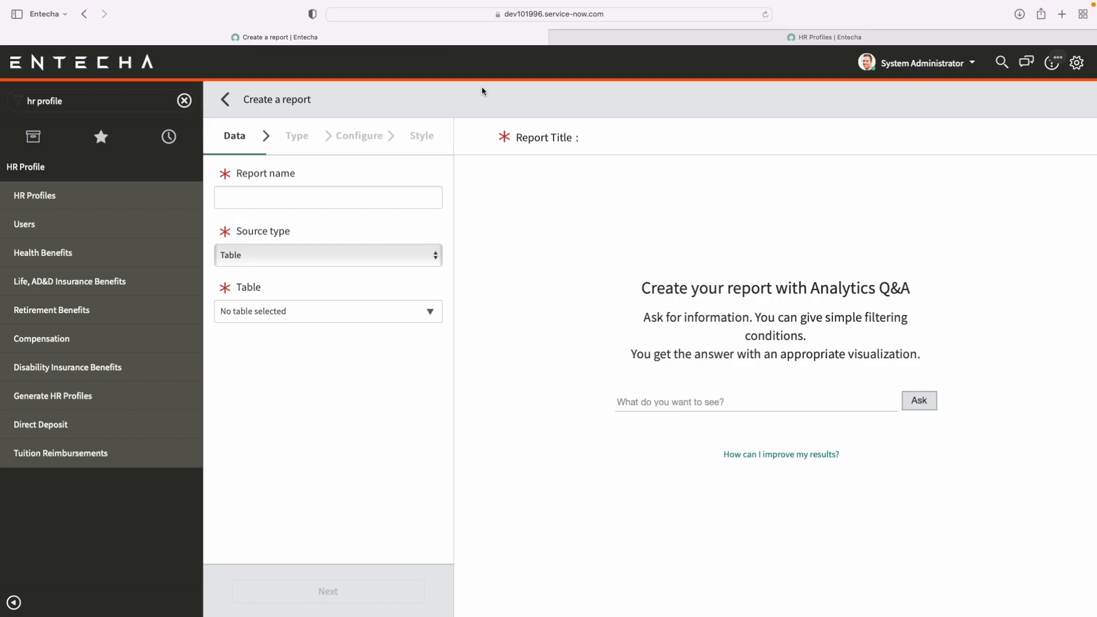
pyautogui.click(377, 205)
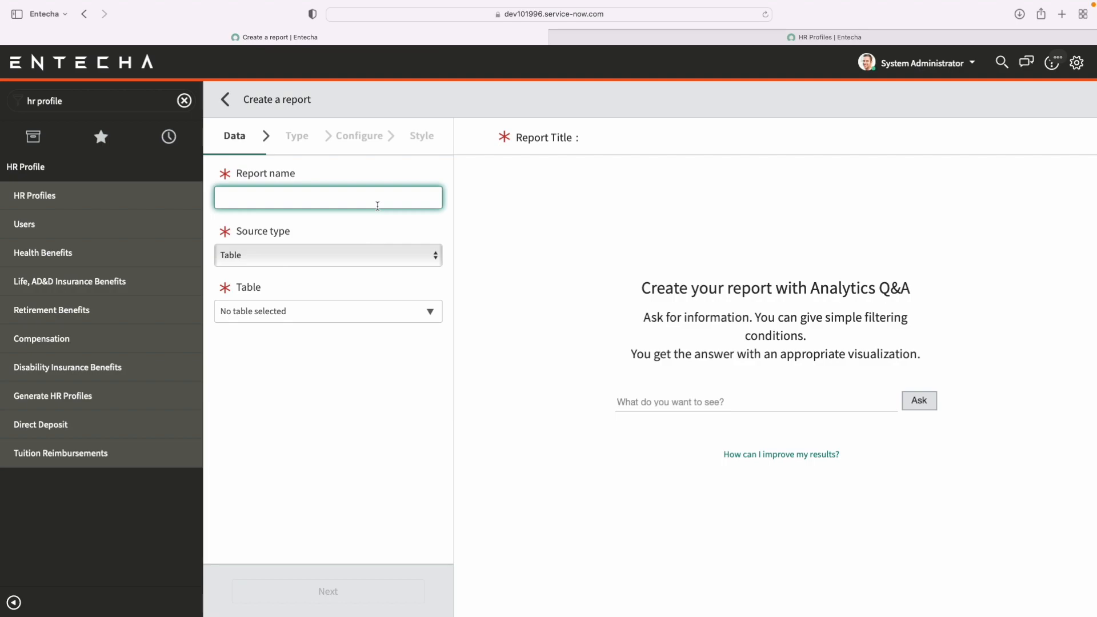
pyautogui.write('Department Breakdown')
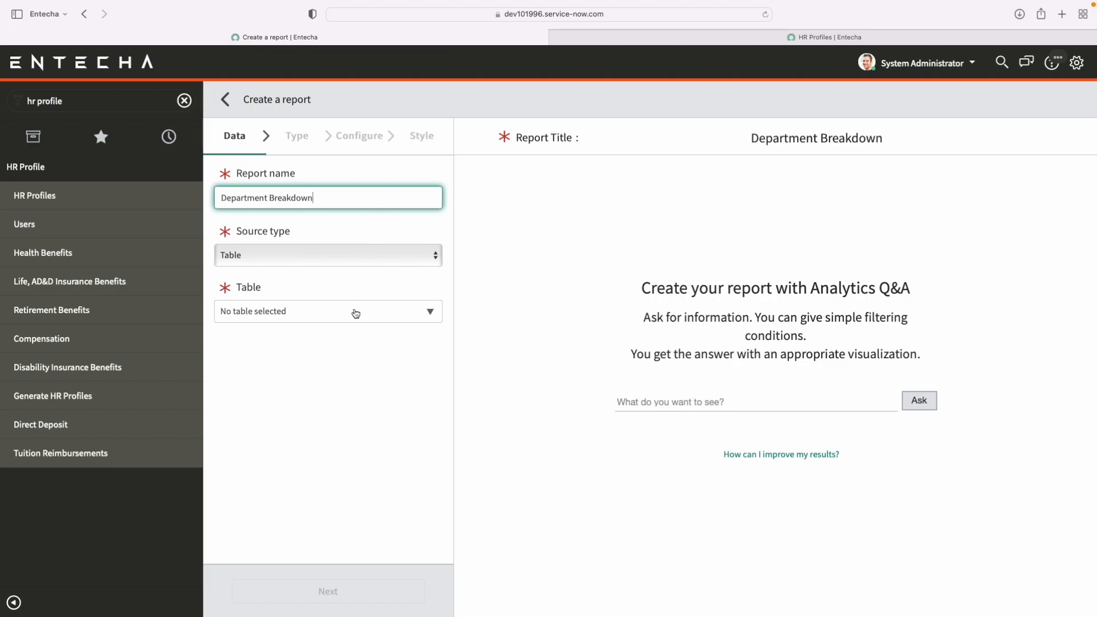
# Search the available tables for "hr profile" and set HR Profile [sn_hr_core_profile] as the report's table
pyautogui.click(355, 313)
pyautogui.write('hr ')
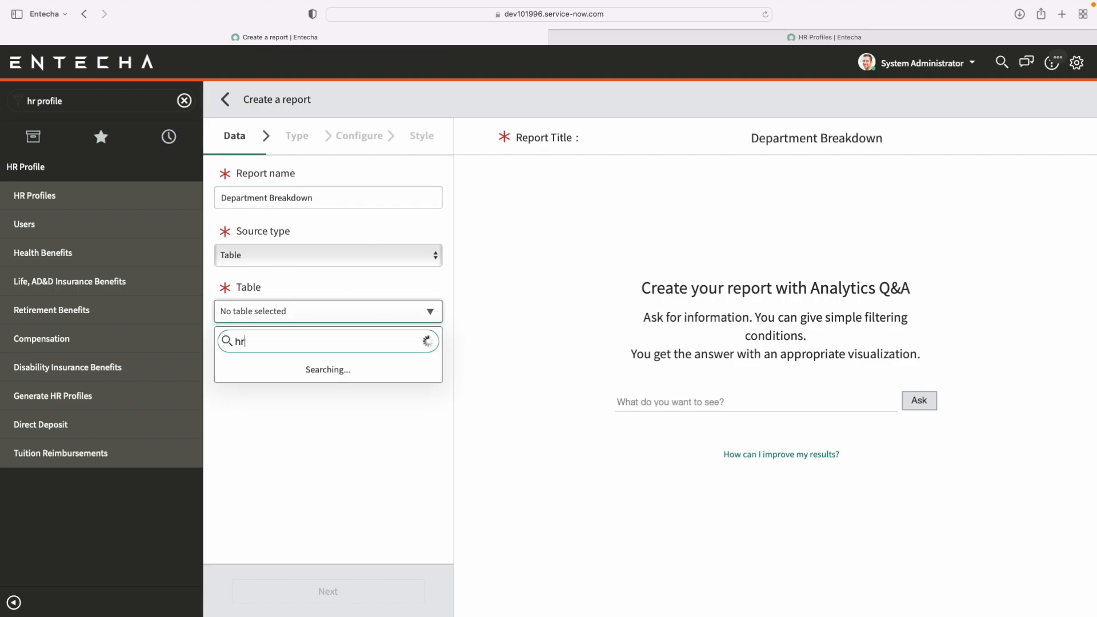
pyautogui.write('profile')
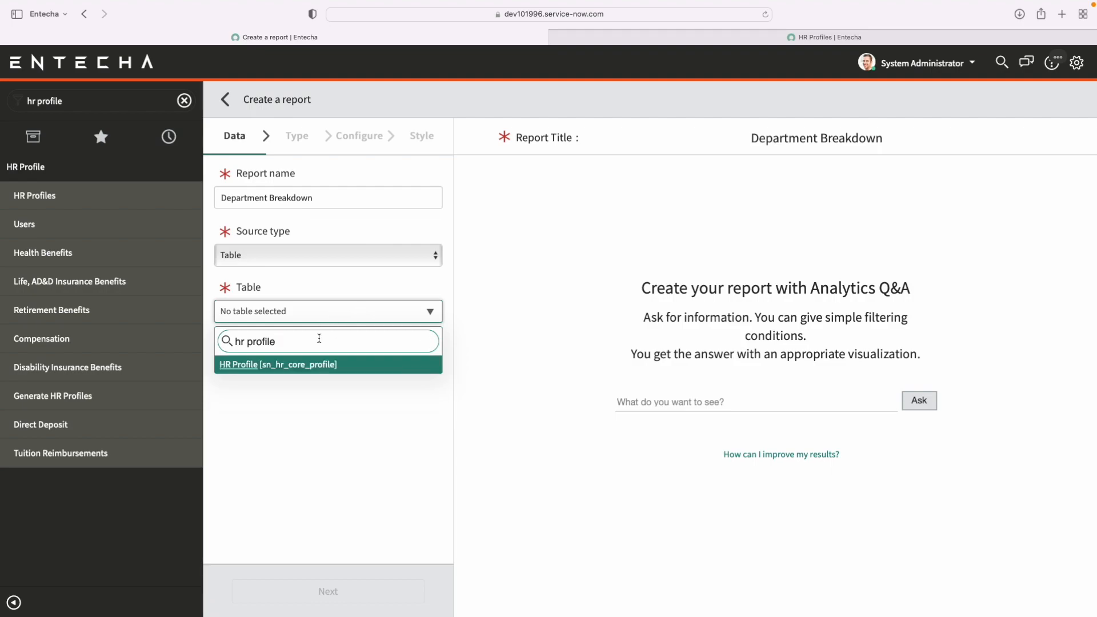
pyautogui.tripleClick(319, 339)
pyautogui.press('BackSpace')
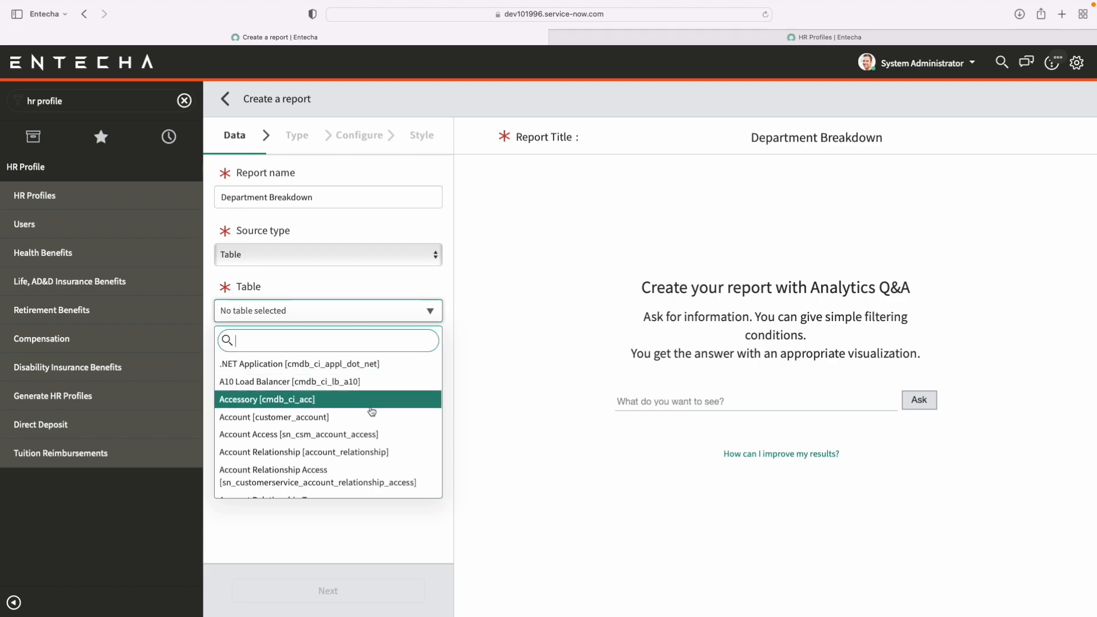
pyautogui.scroll(-10, 372, 412)
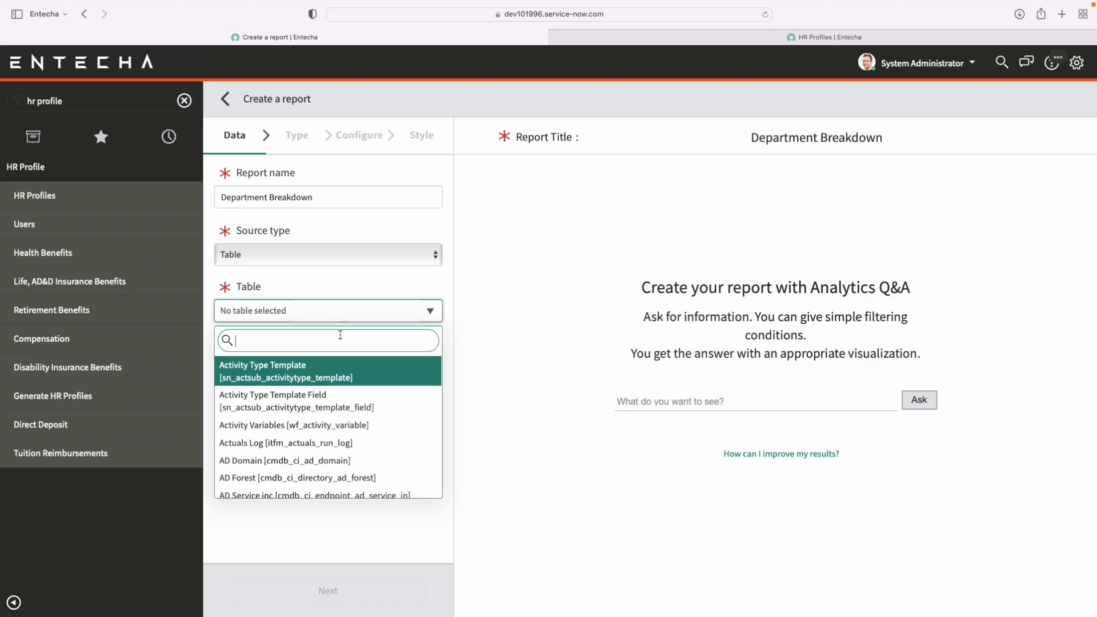
pyautogui.write('hr pro')
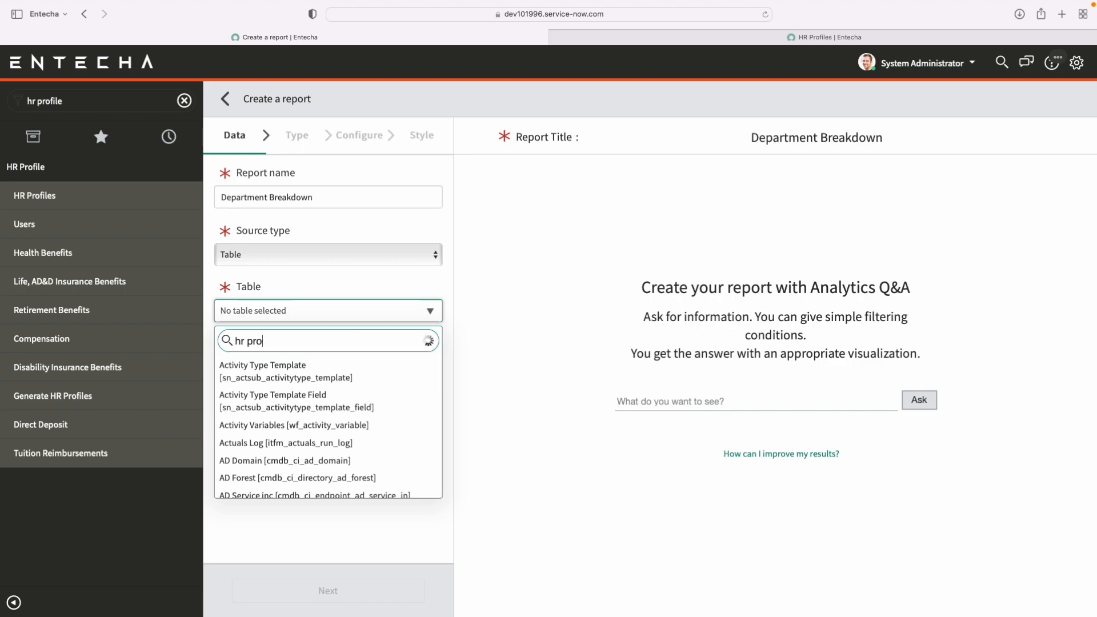
pyautogui.write('file')
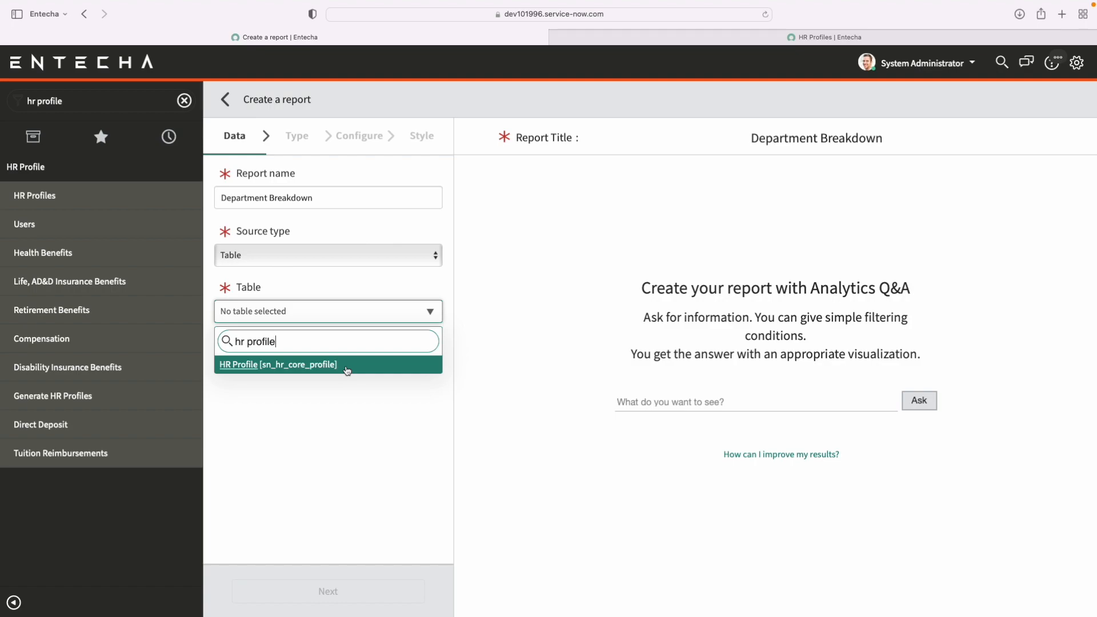
pyautogui.click(348, 371)
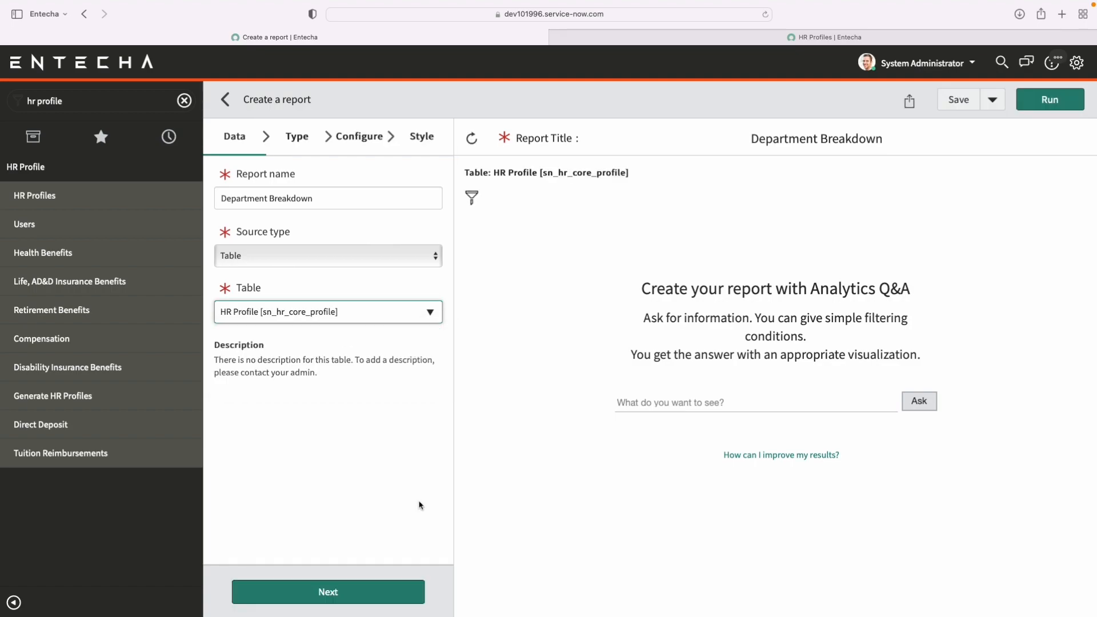